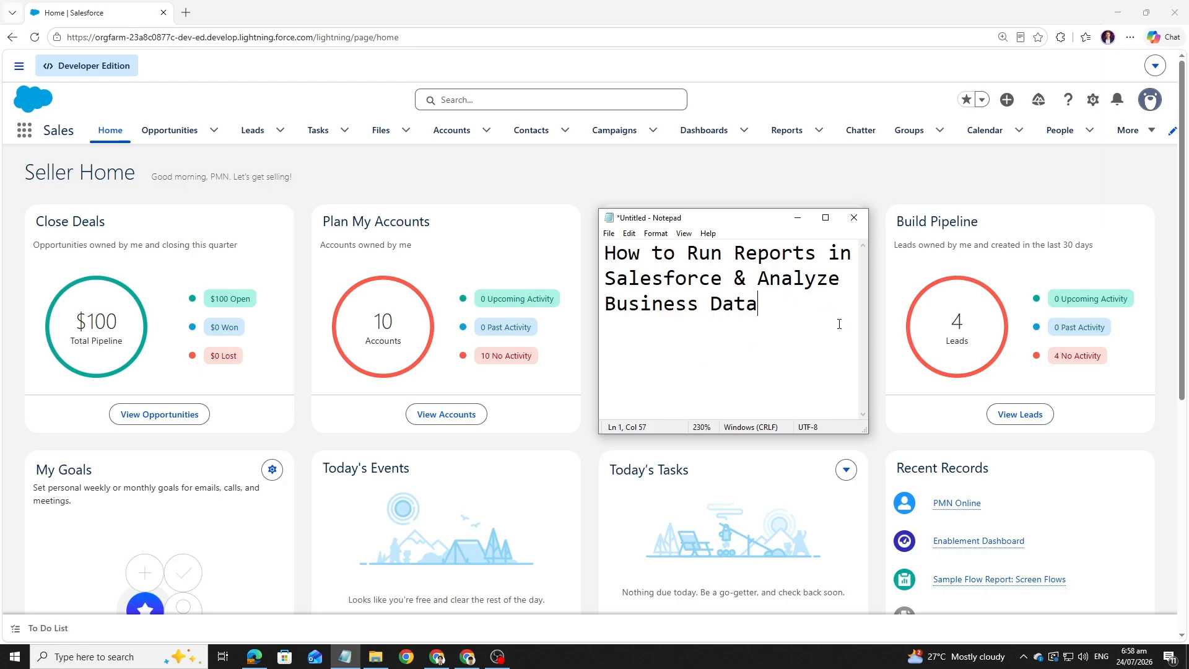
Bring the Salesforce Sales home page to the front and open Setup for the current app in a new browser tab.
click(748, 175)
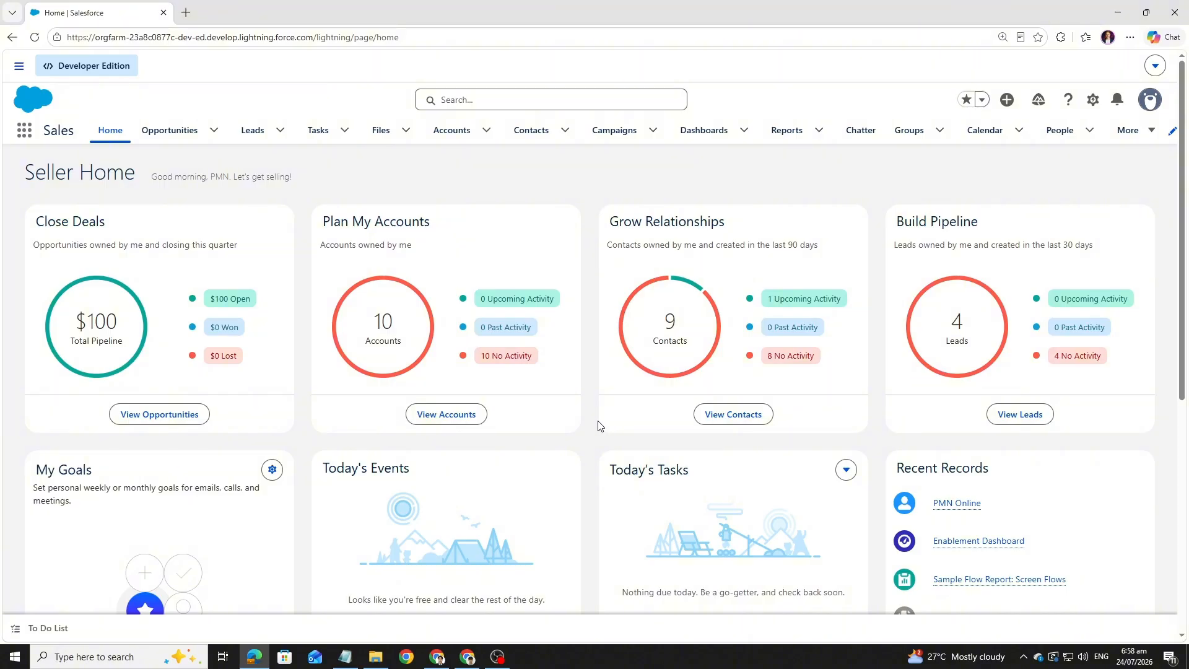
scroll(658, 417, down, 3)
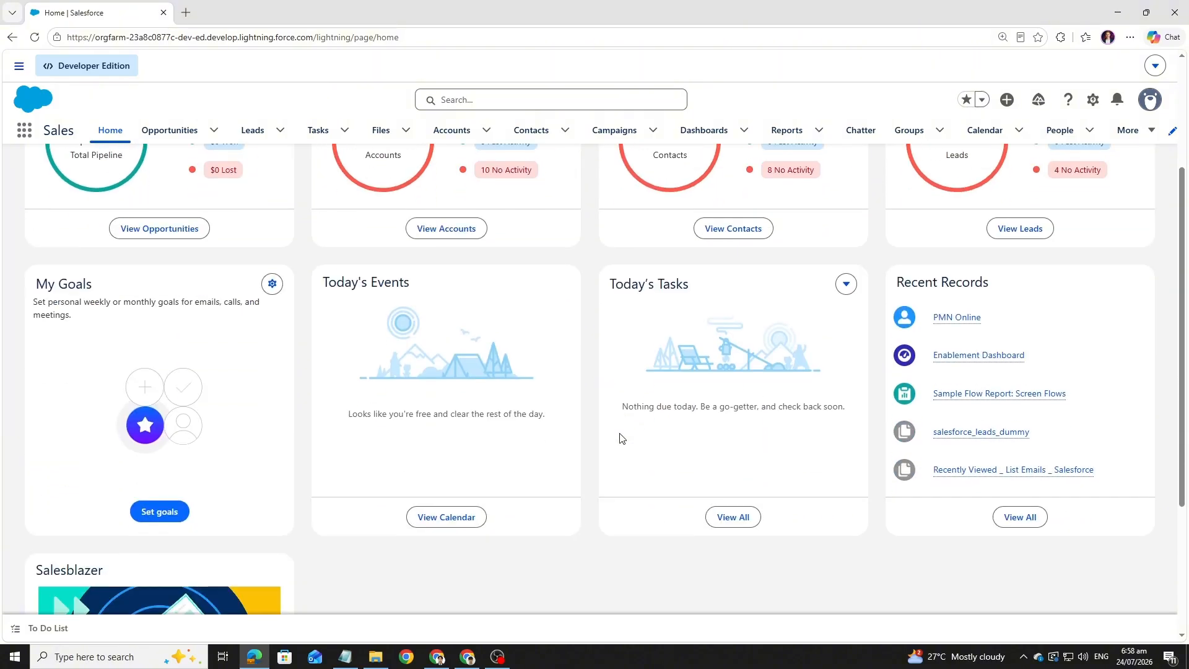
scroll(618, 437, up, 3)
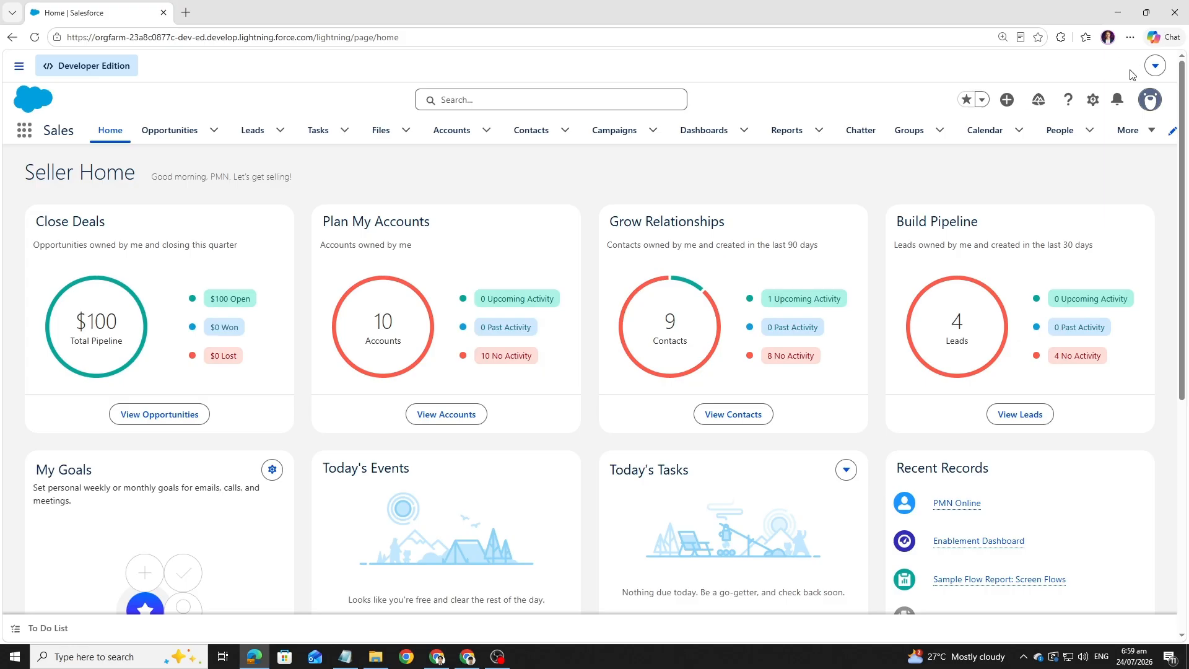
click(1093, 100)
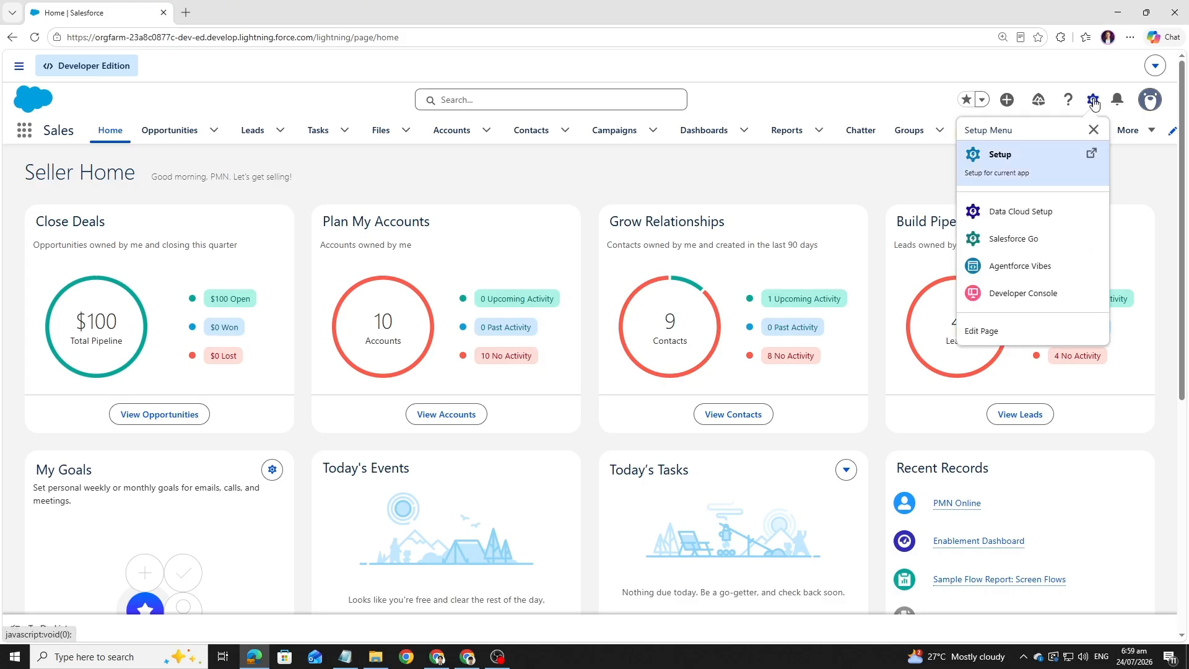
right_click(1016, 165)
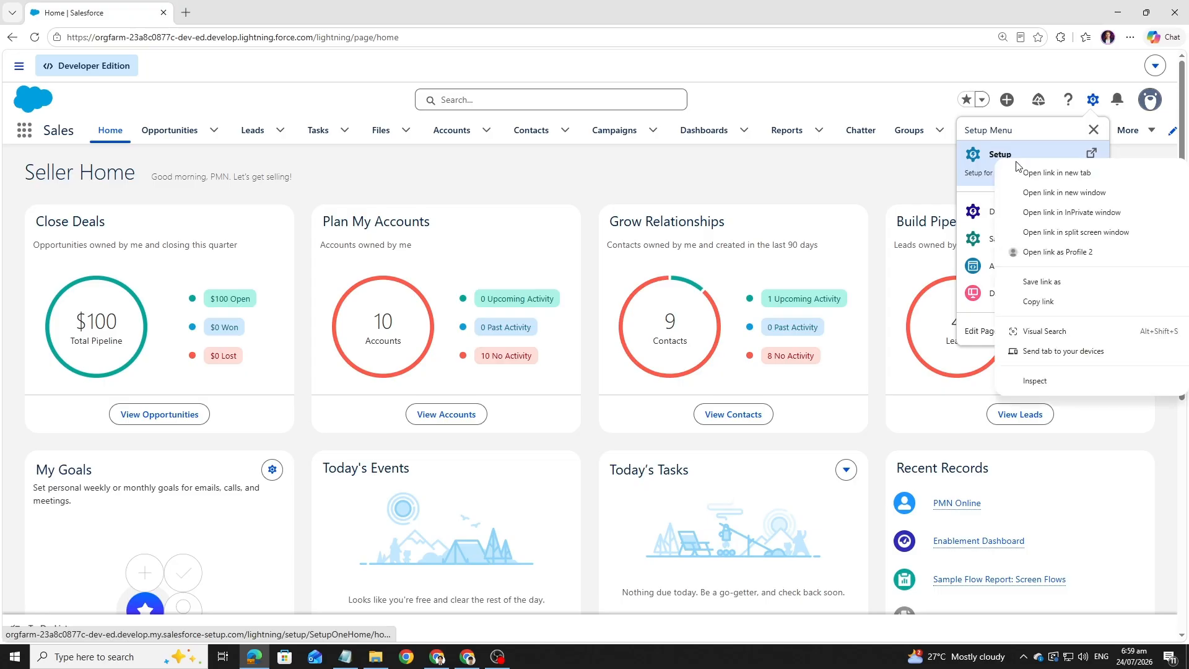
click(1022, 173)
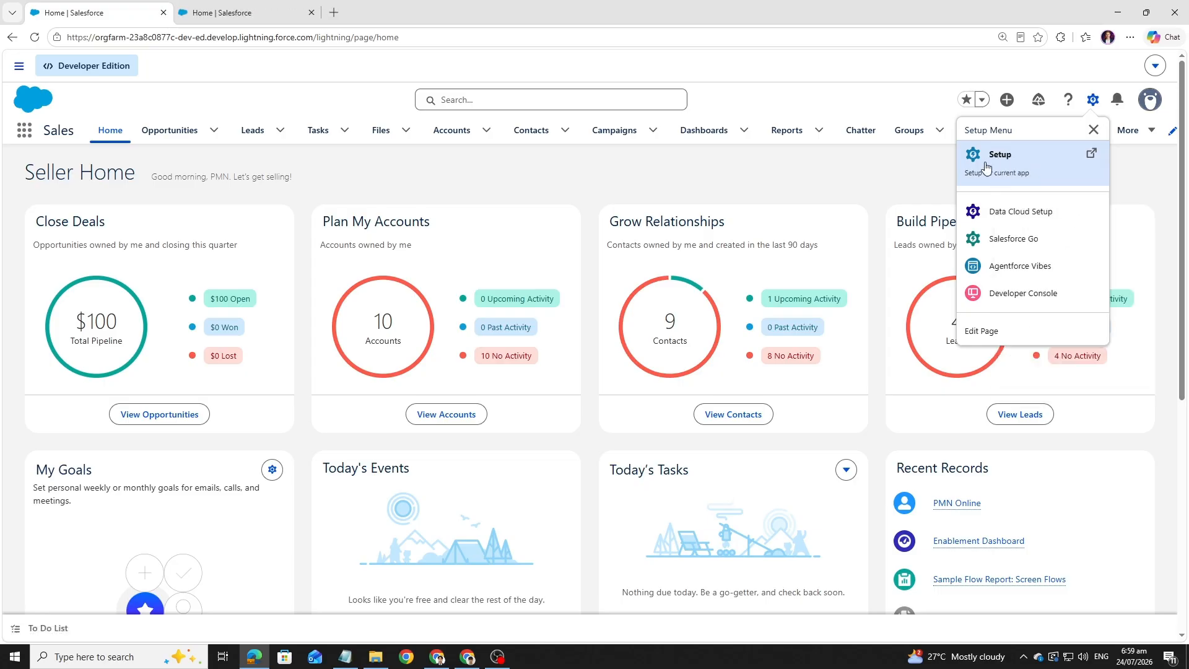
click(225, 7)
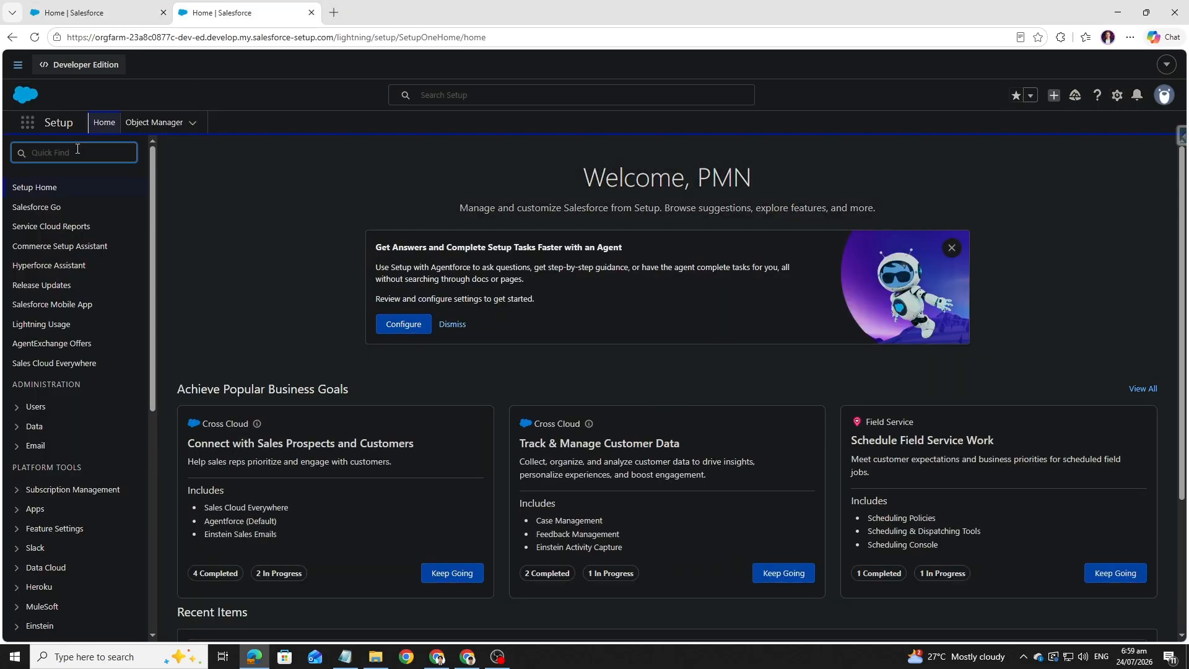
Find "Reports" in Setup, open the Report Types page and continue past the custom report types introduction.
text(Reports)
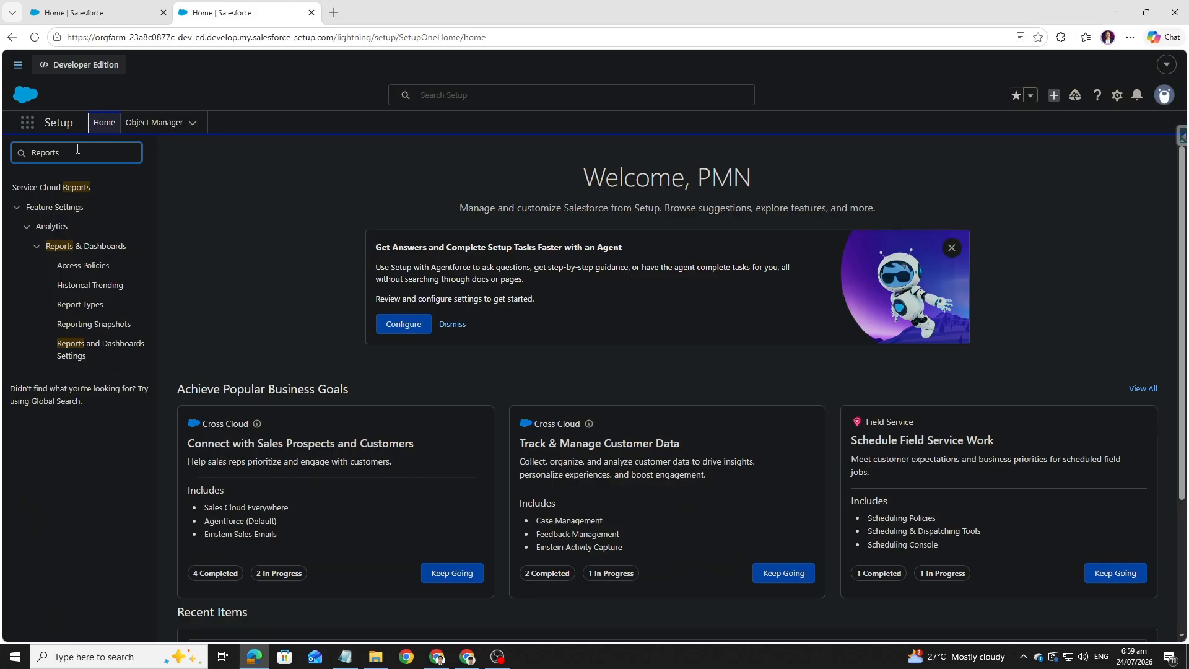
click(97, 305)
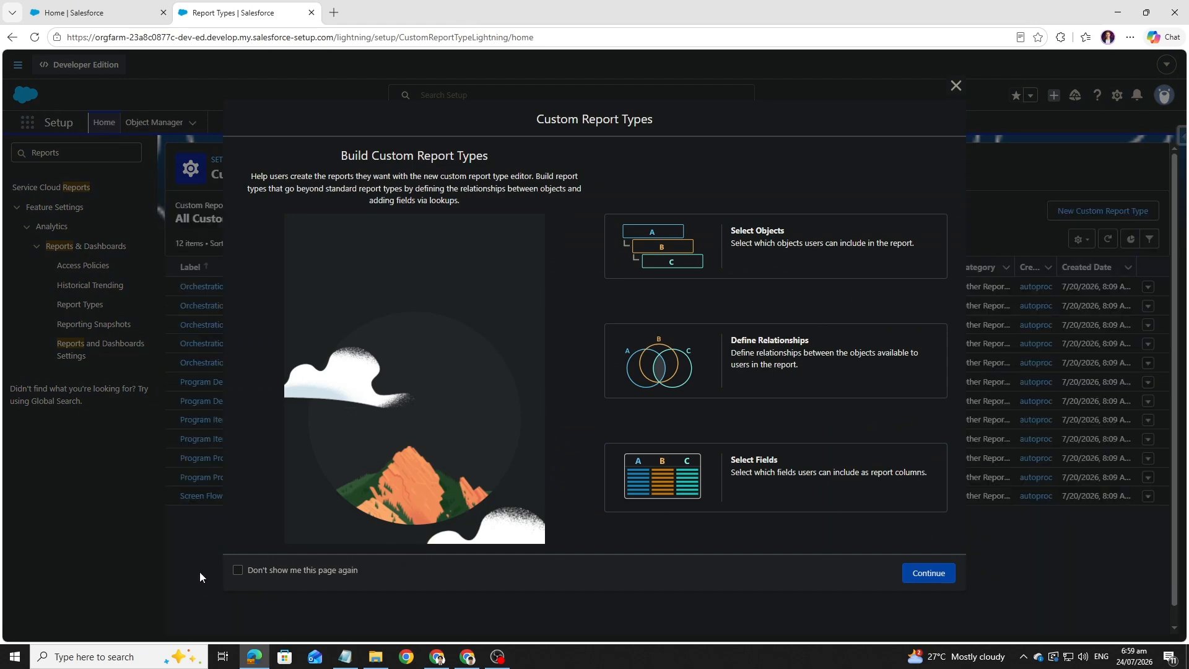
click(928, 574)
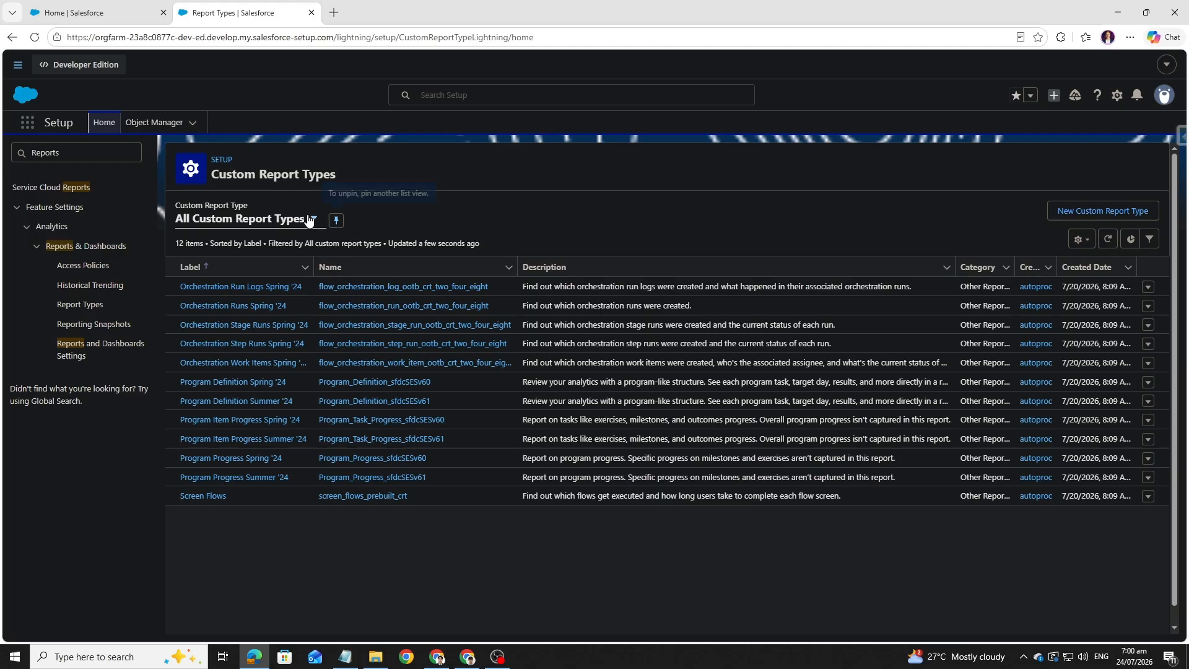
Search the custom report type list views for "Account", then close the list view picker.
click(277, 223)
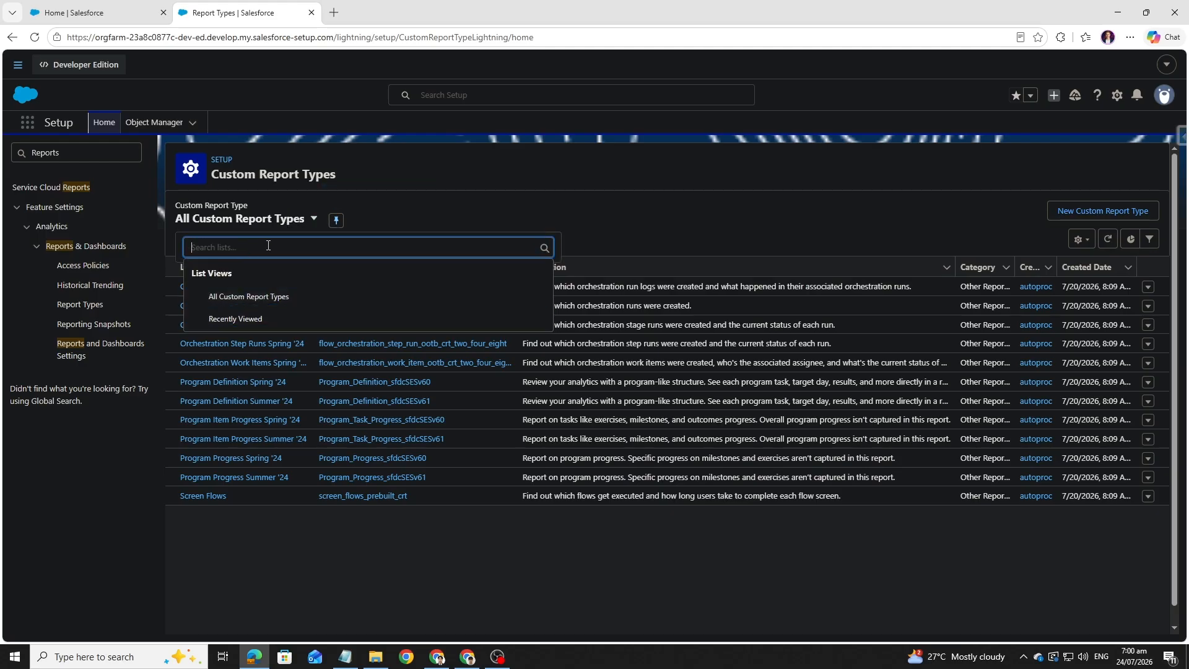
text(ACco)
key(BackSpace)
key(BackSpace)
key(BackSpace)
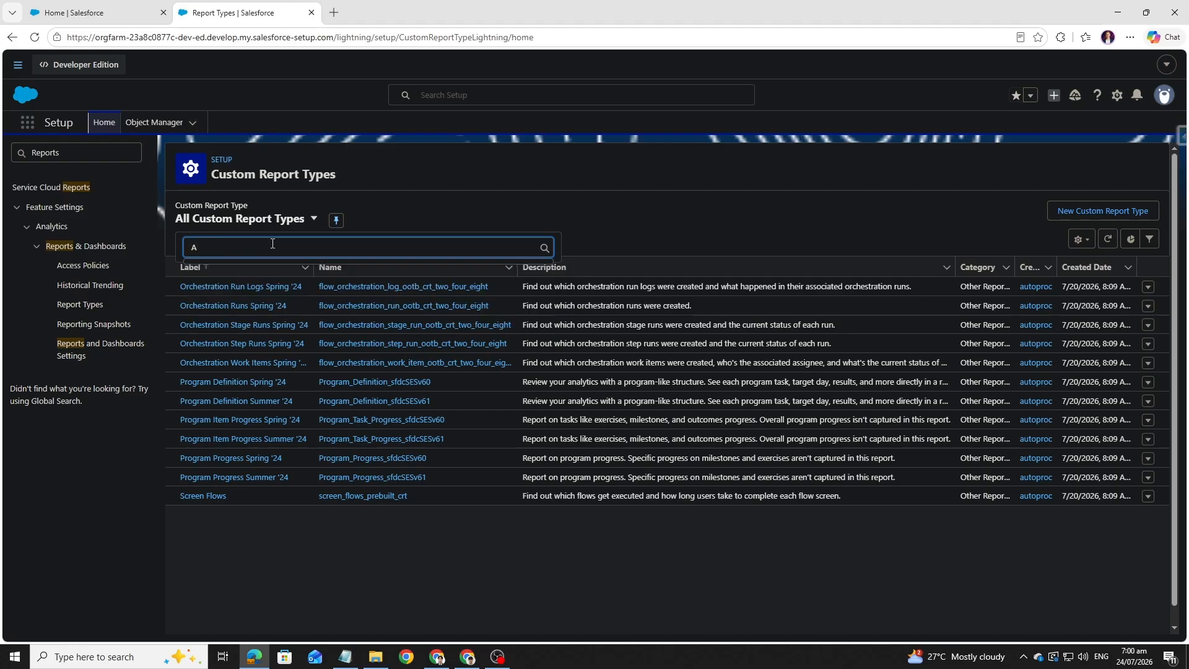
text(ccount)
click(656, 253)
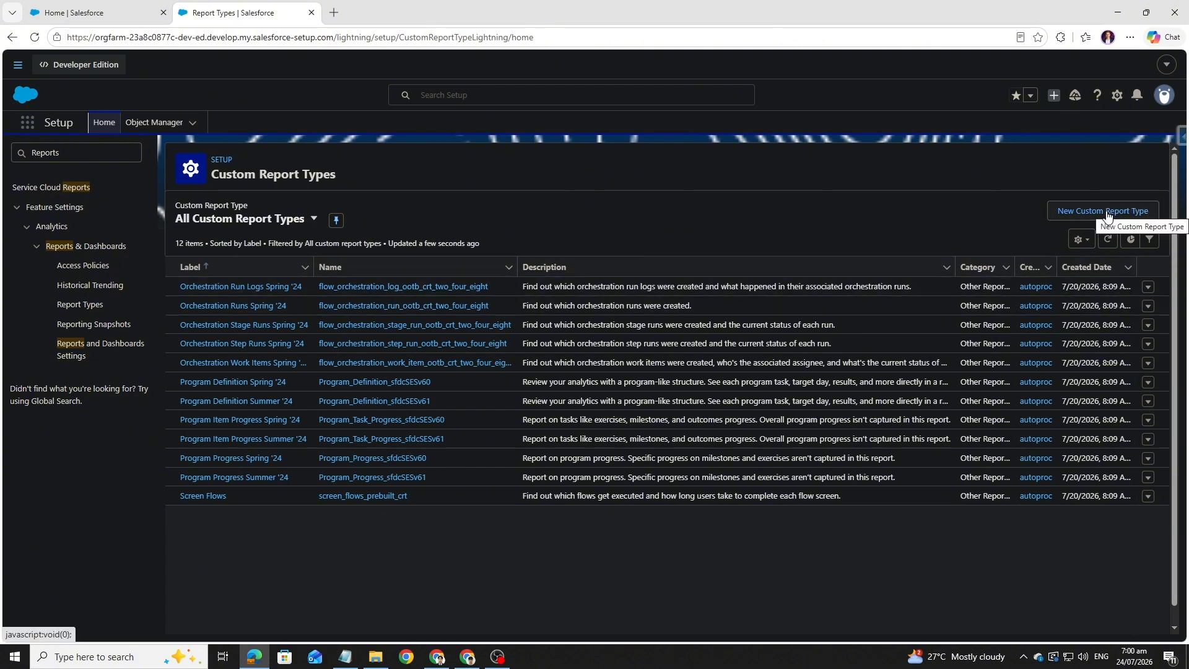
Create a custom report type Accounts on primary object Accounts, description "Accounts Report", category Accounts & Contacts, status In Development, without related objects.
click(1082, 241)
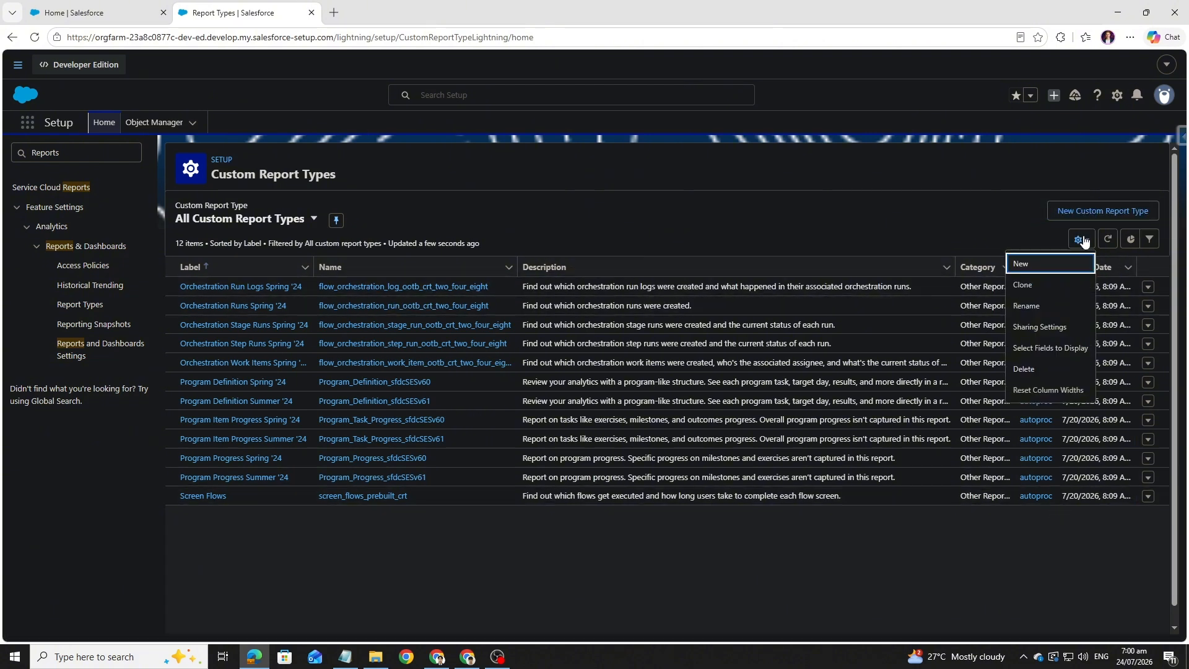
click(1084, 242)
click(1087, 245)
click(1087, 245)
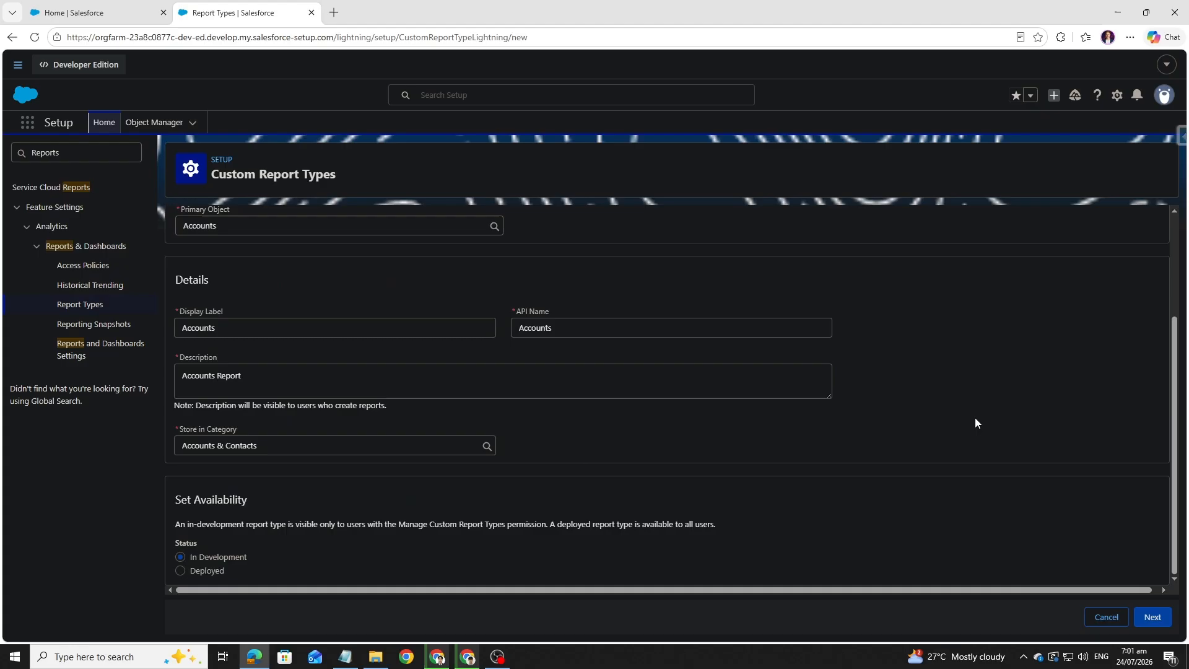
click(1152, 616)
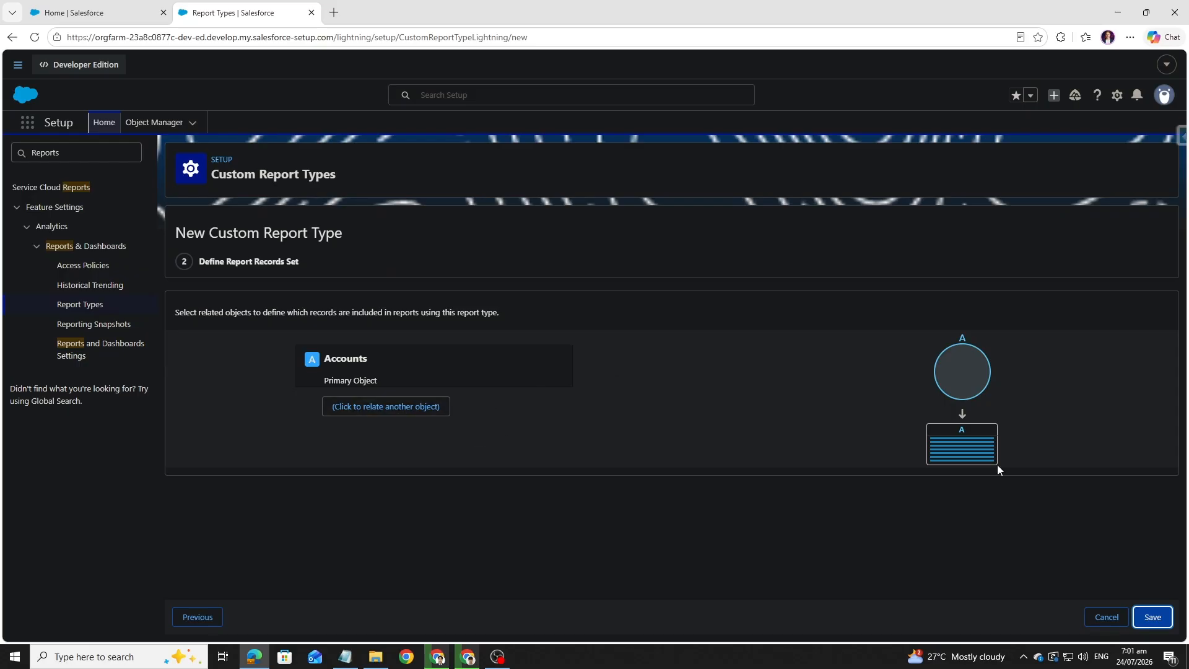
click(1151, 618)
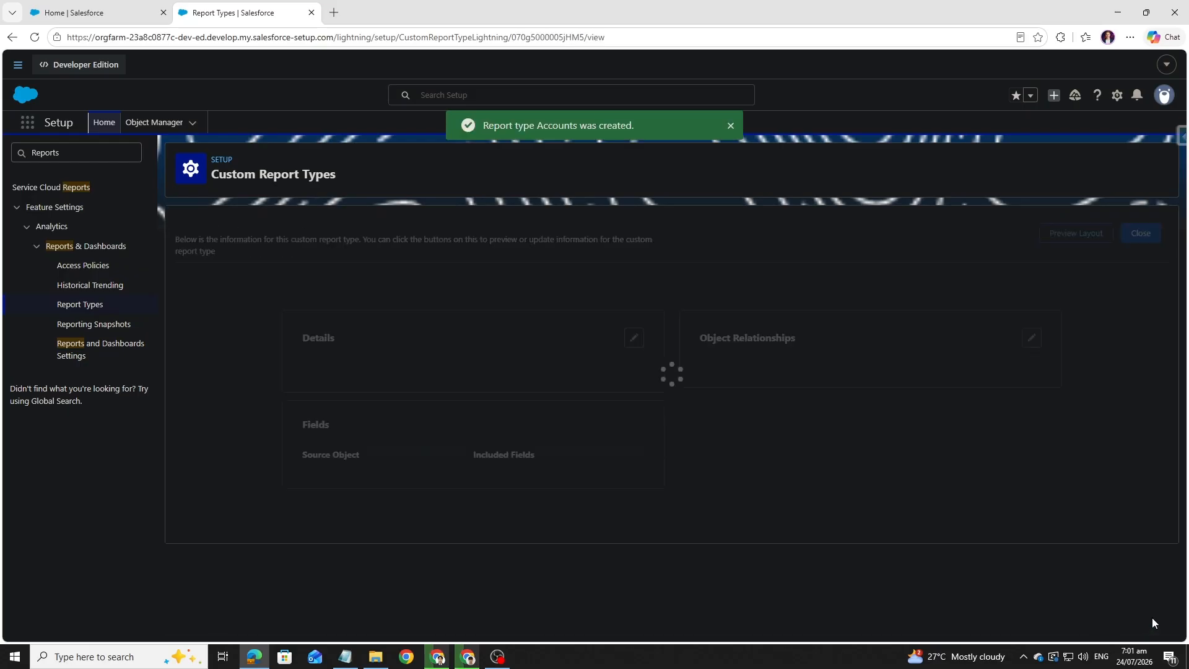
Return to the Sales app's browser tab and open its Reports page.
click(105, 13)
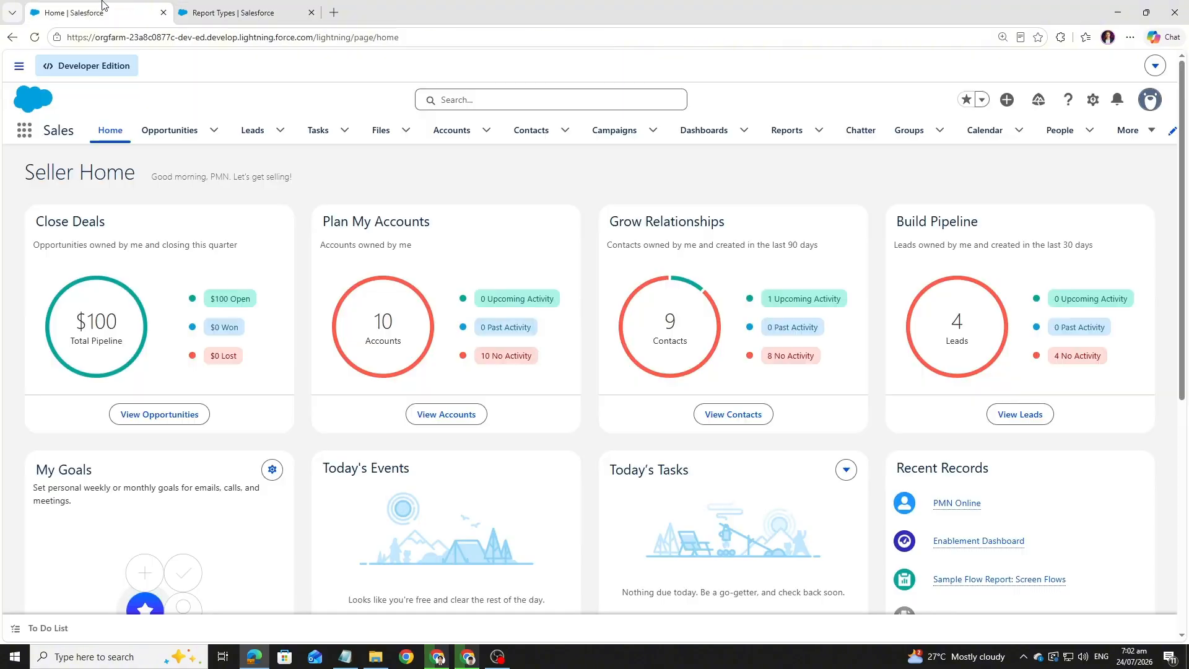
click(112, 141)
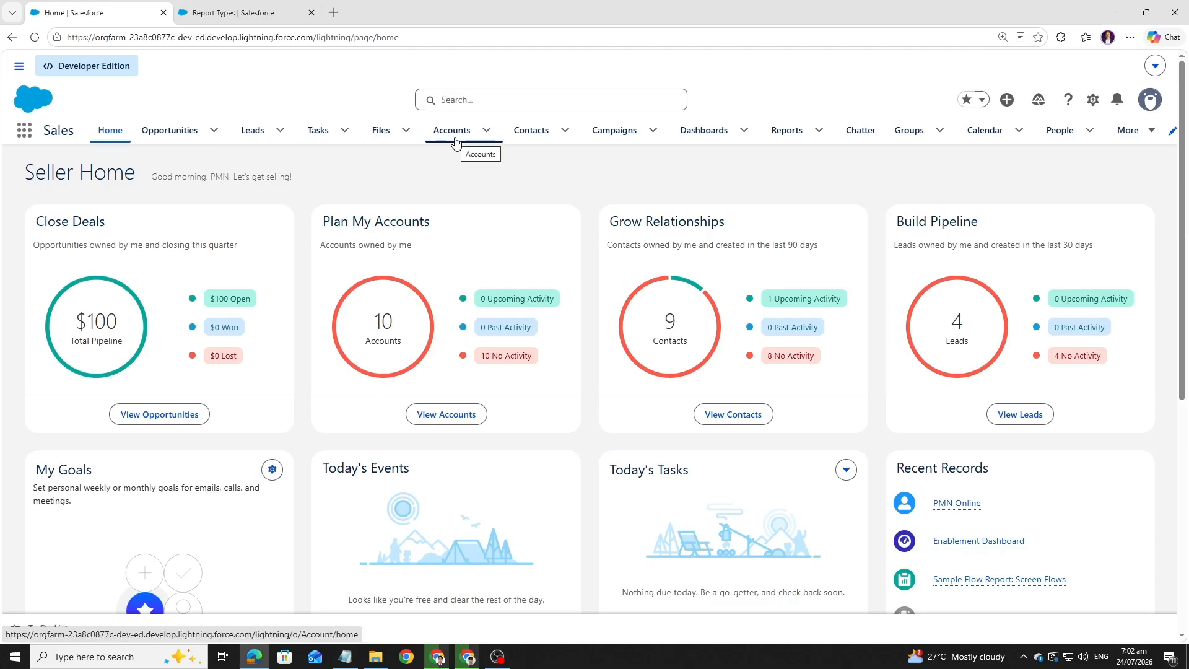
click(788, 140)
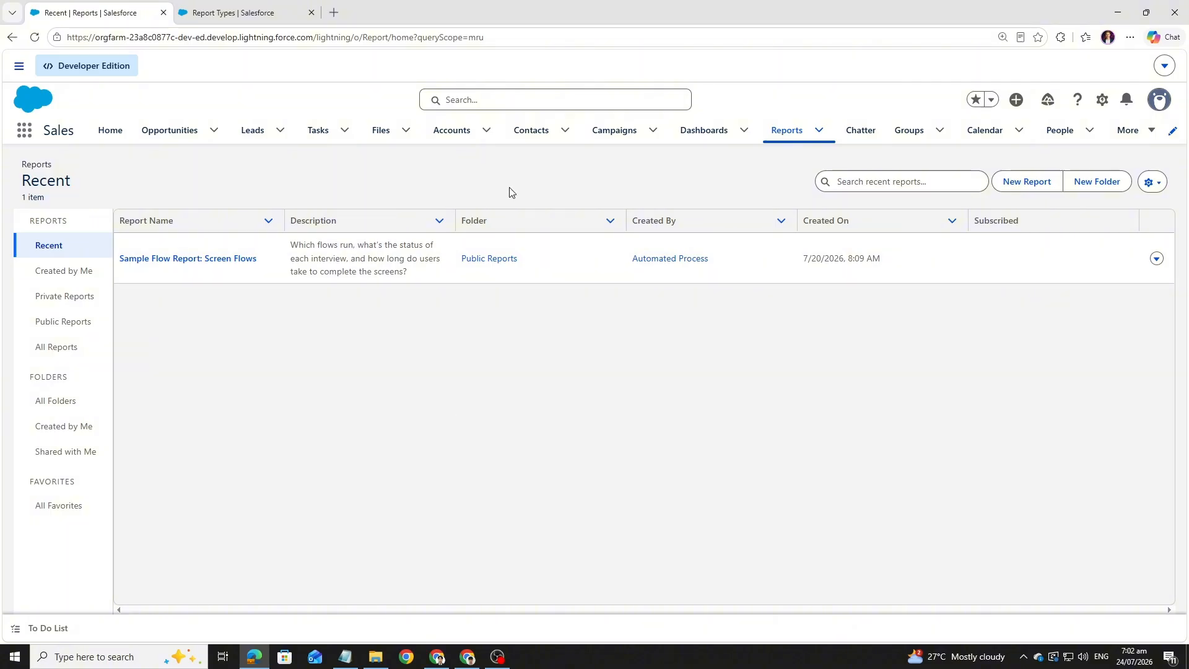
Review the Accounts report type's details in Setup and return to the recent reports list in Sales.
click(200, 7)
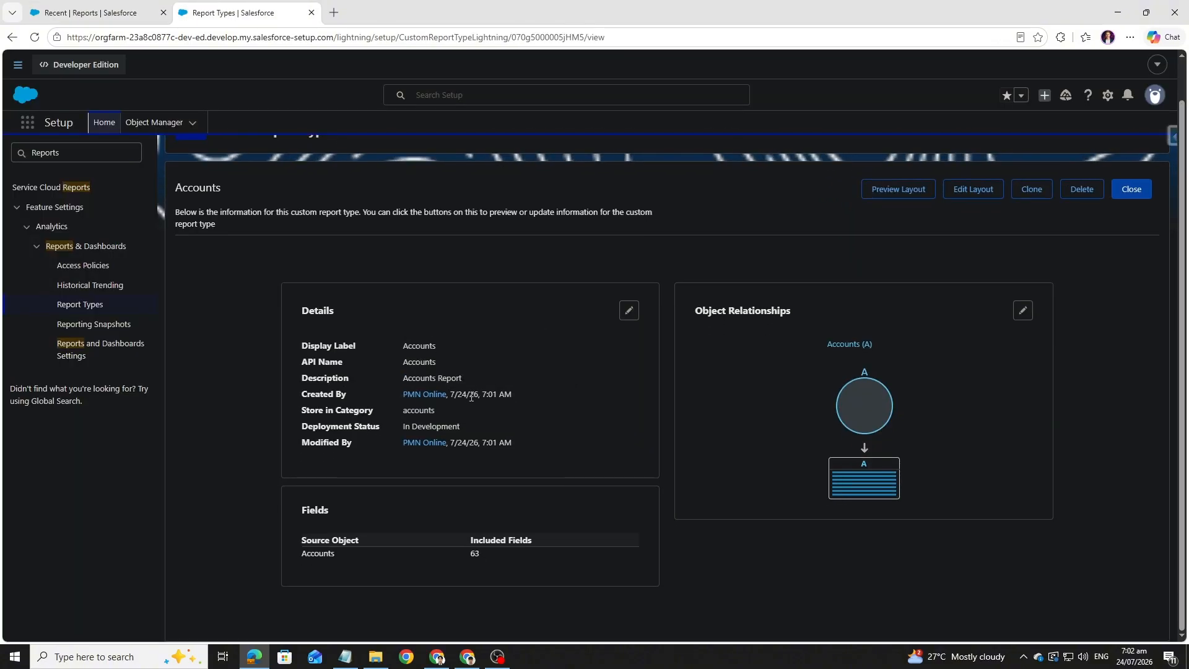
click(93, 12)
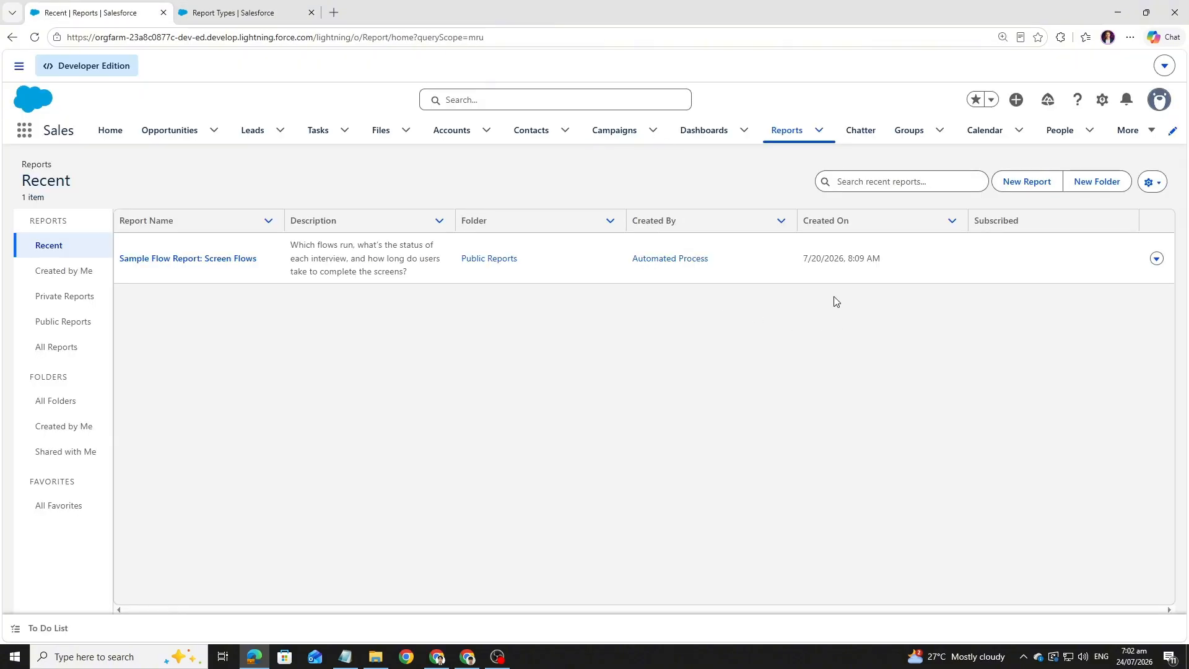
click(227, 6)
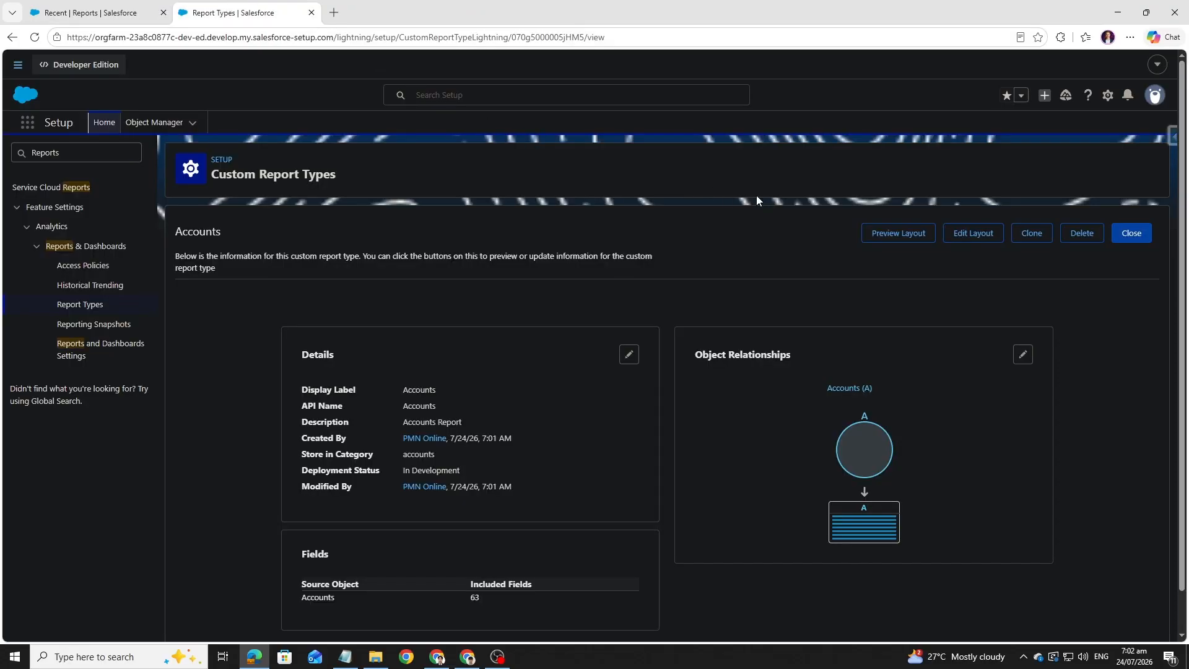
click(98, 7)
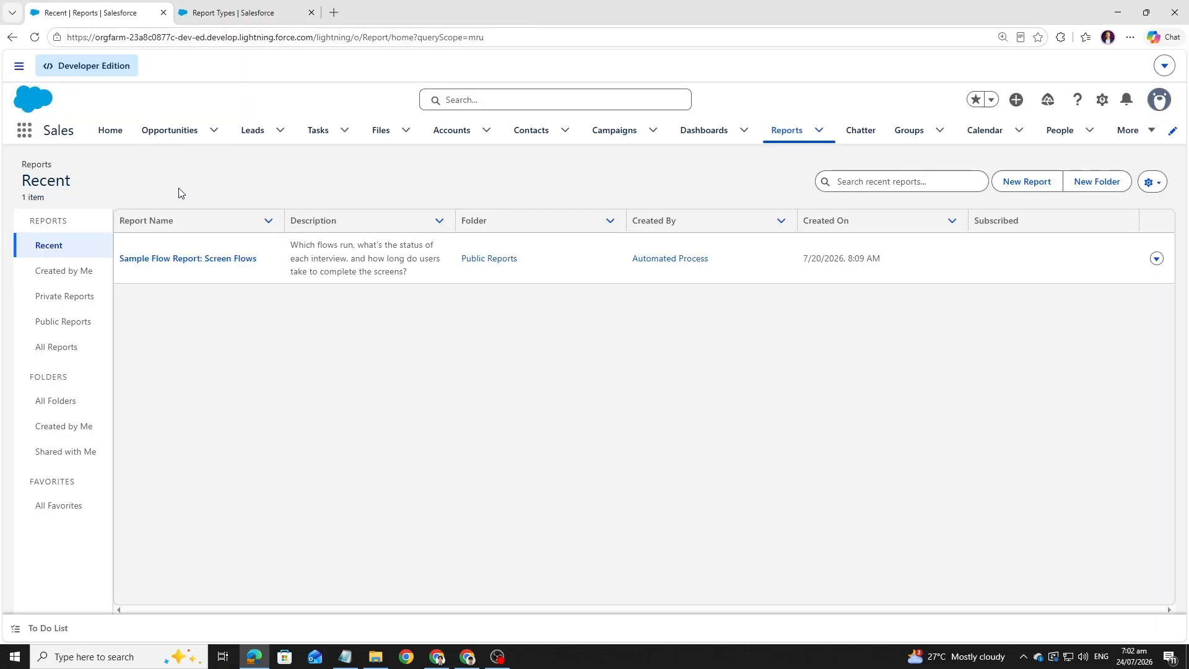
View Sample Flow Report: Screen Flows from the recent reports, then check all report folders and return to the recent list.
click(71, 264)
click(62, 246)
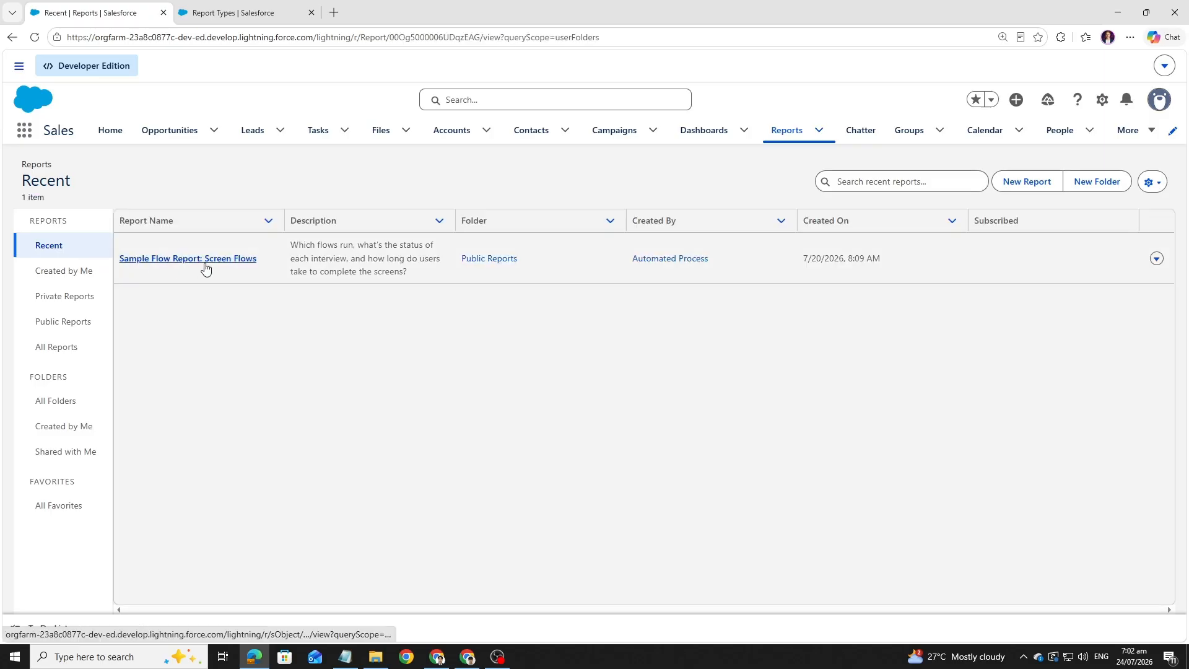
click(205, 265)
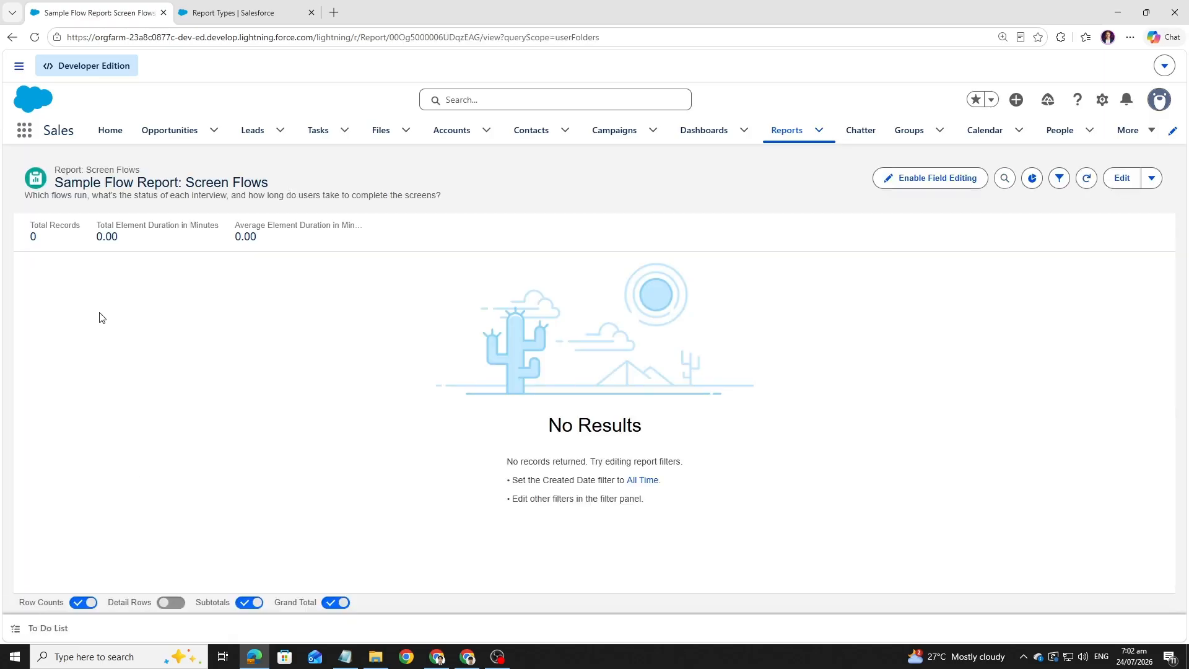
click(11, 38)
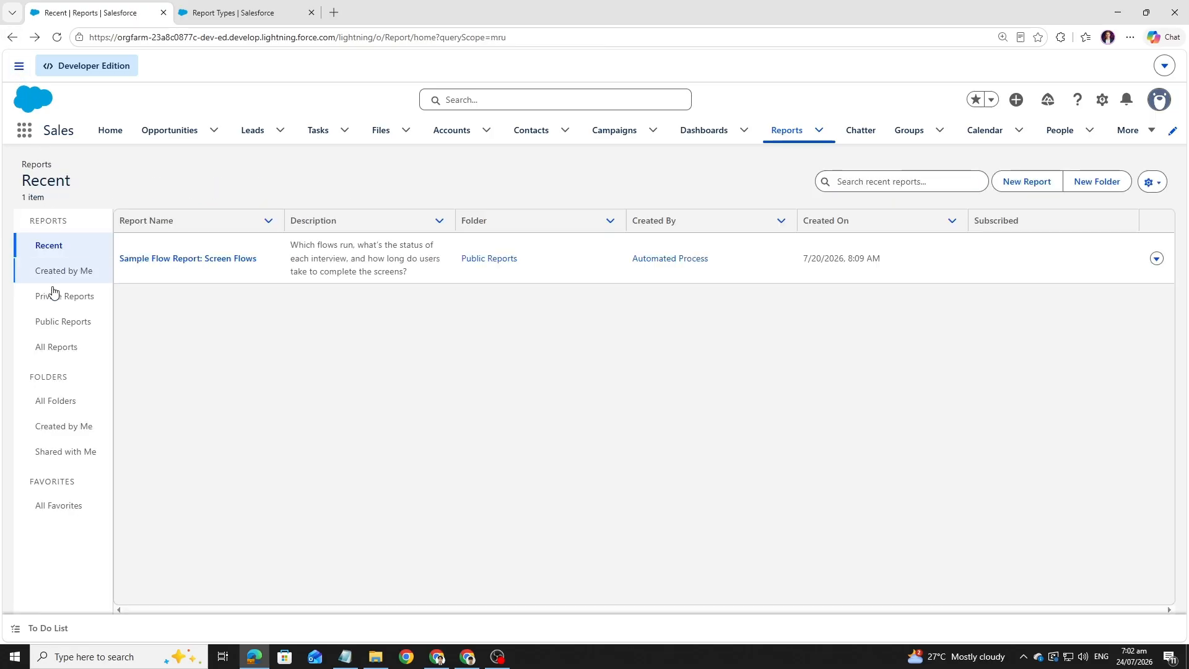
click(70, 406)
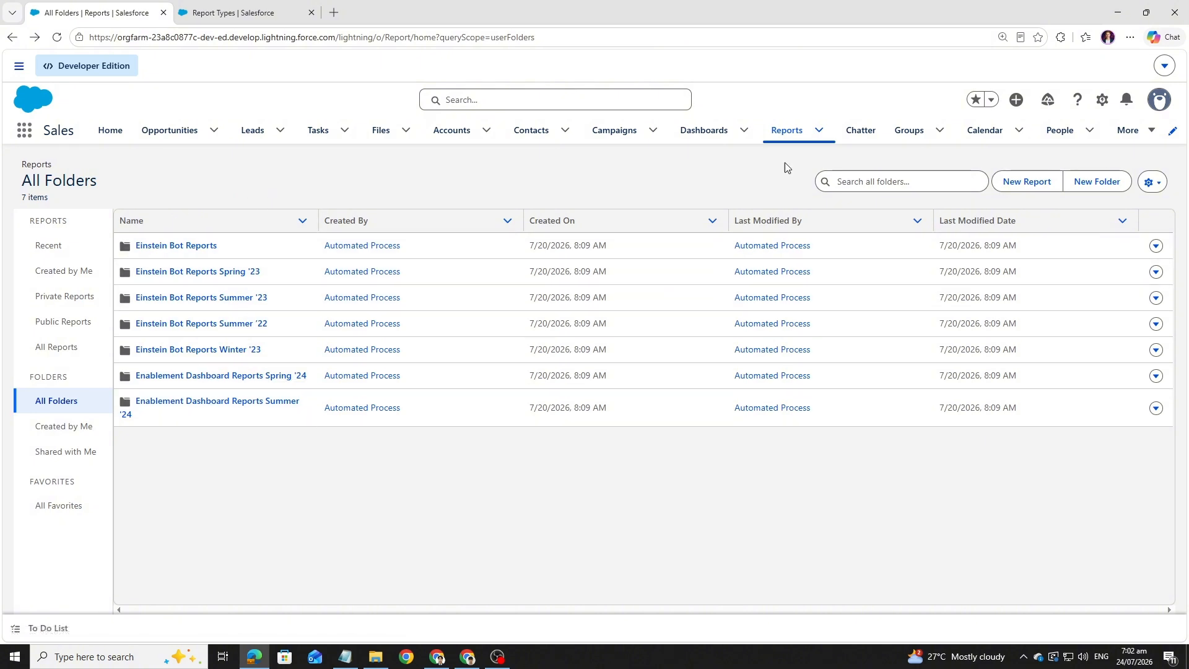
click(57, 242)
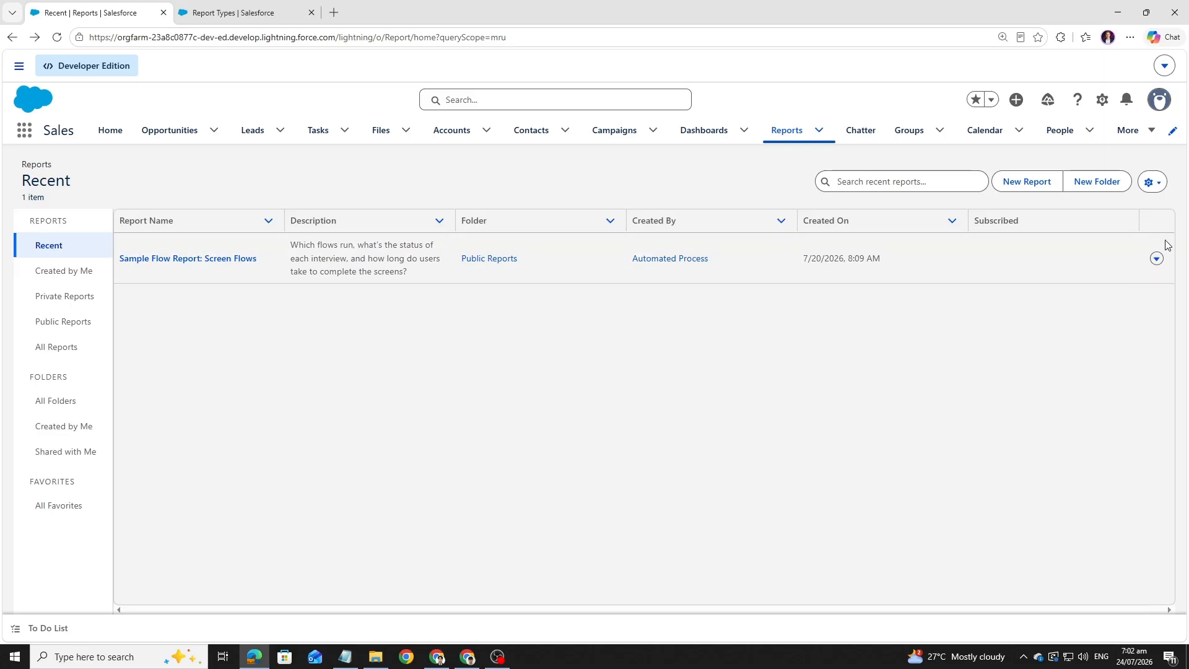
Run Sample Flow Report: Screen Flows from its row actions and go back to the recent reports list.
click(1156, 259)
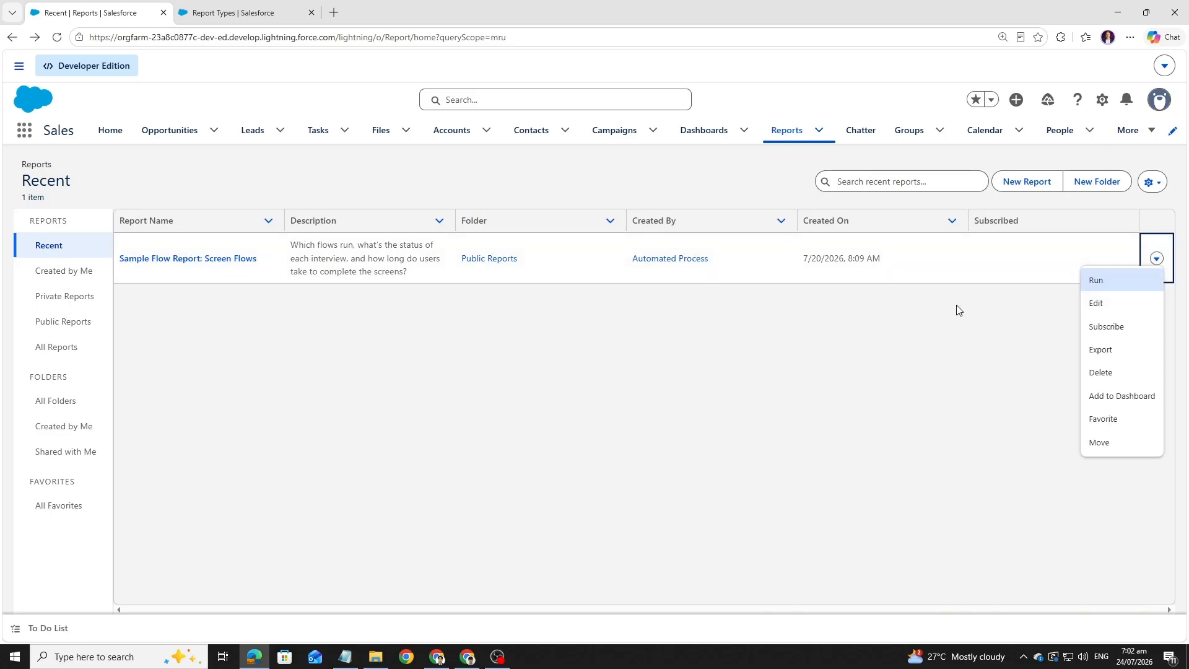
click(870, 420)
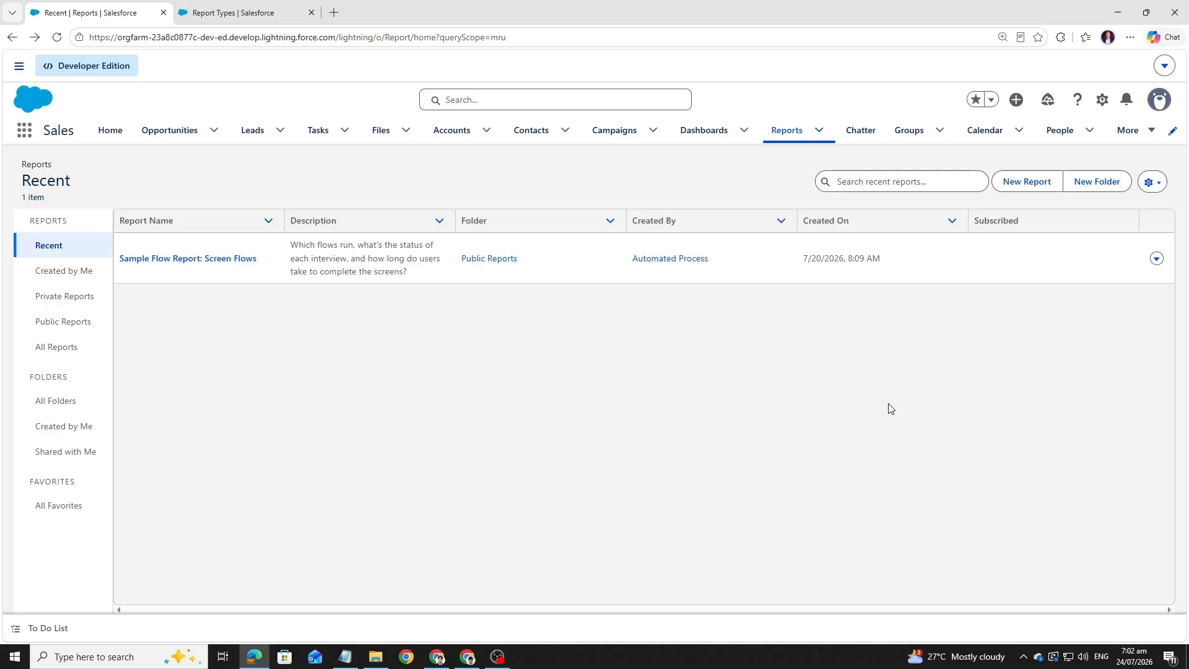
click(1156, 259)
click(1115, 285)
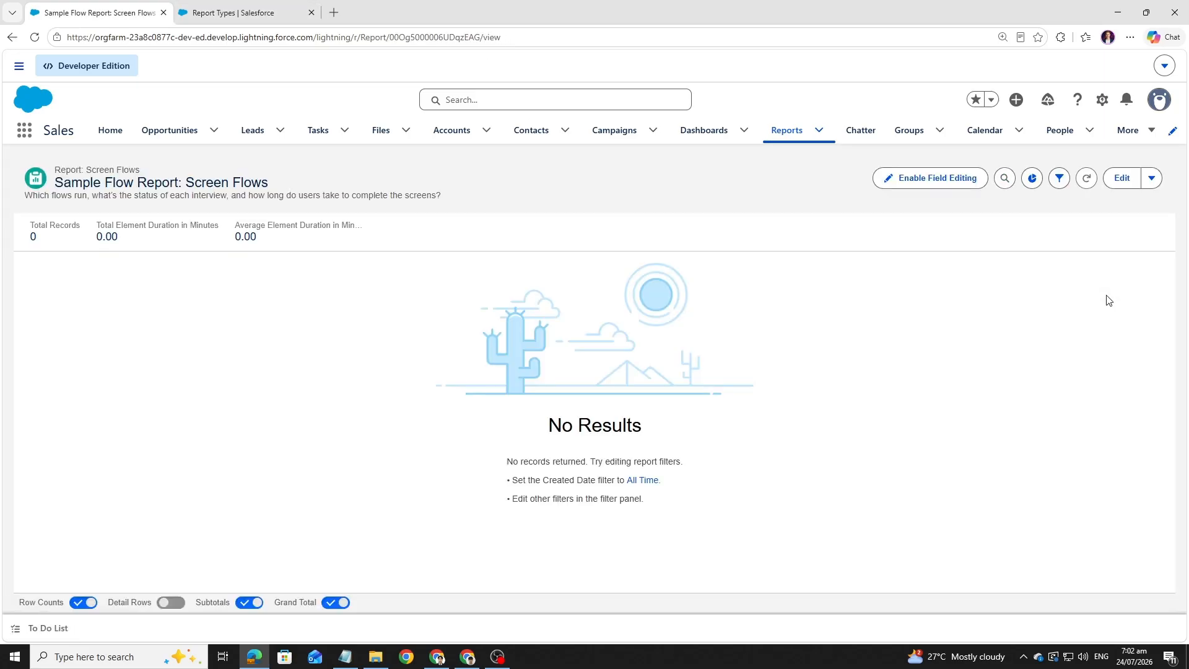
click(12, 37)
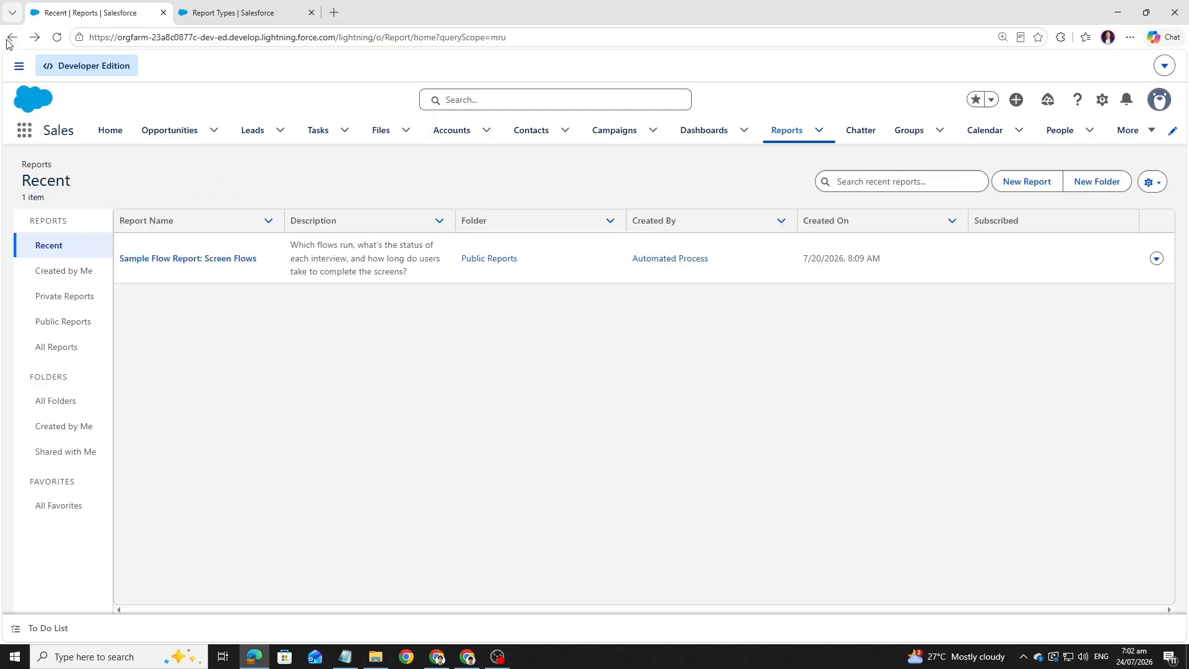
Review and close the Accounts report type's details in Setup, returning to the list of all custom report types.
click(210, 9)
scroll(515, 451, down, 1)
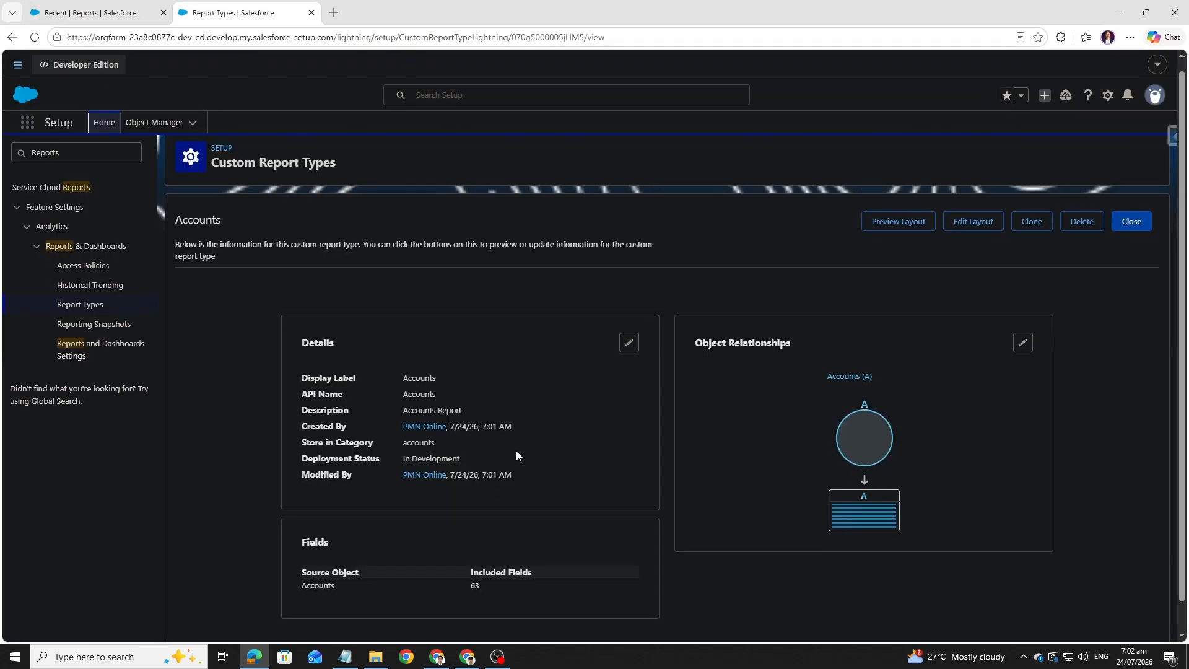
scroll(517, 457, up, 1)
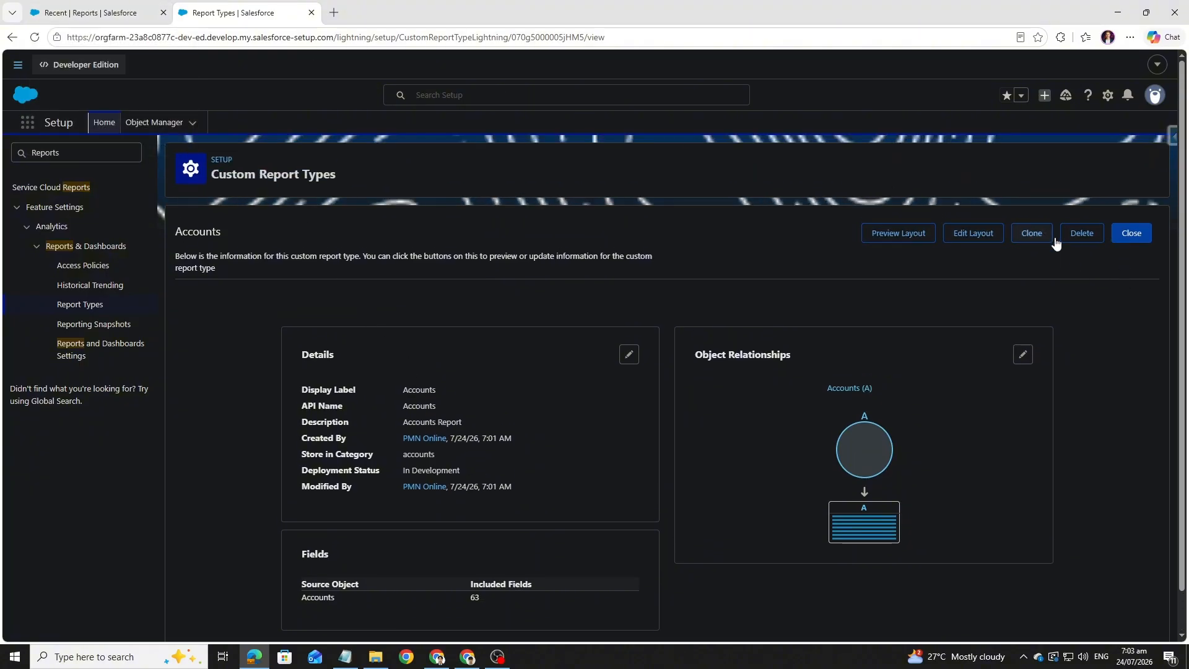
click(1131, 232)
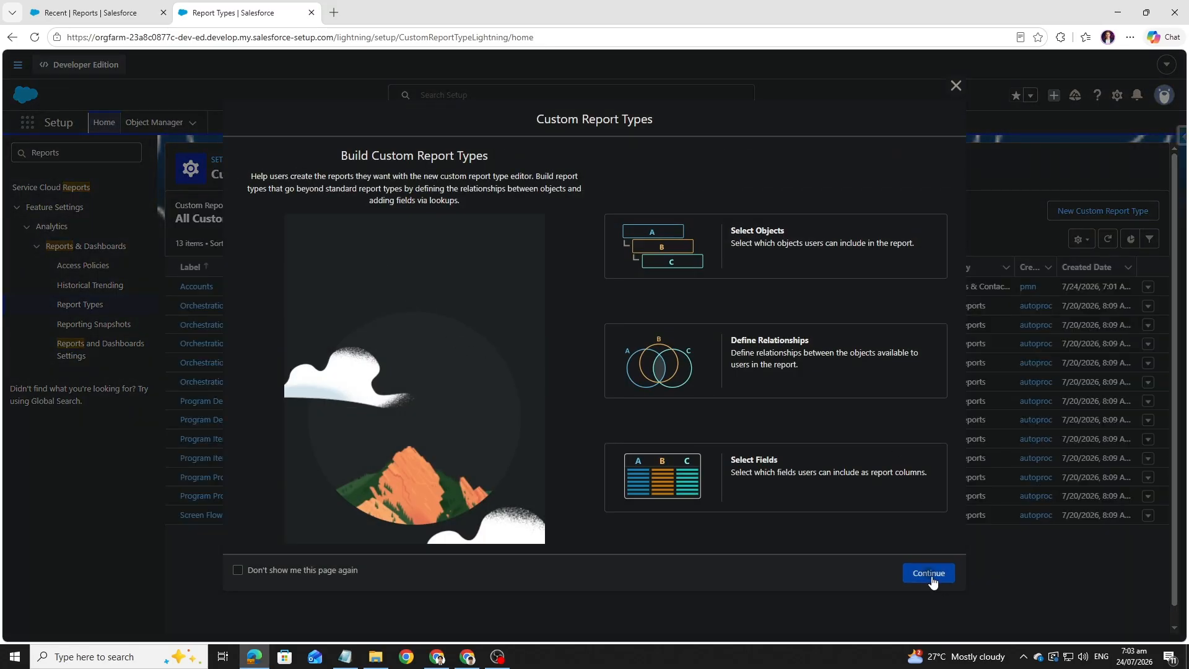
click(929, 574)
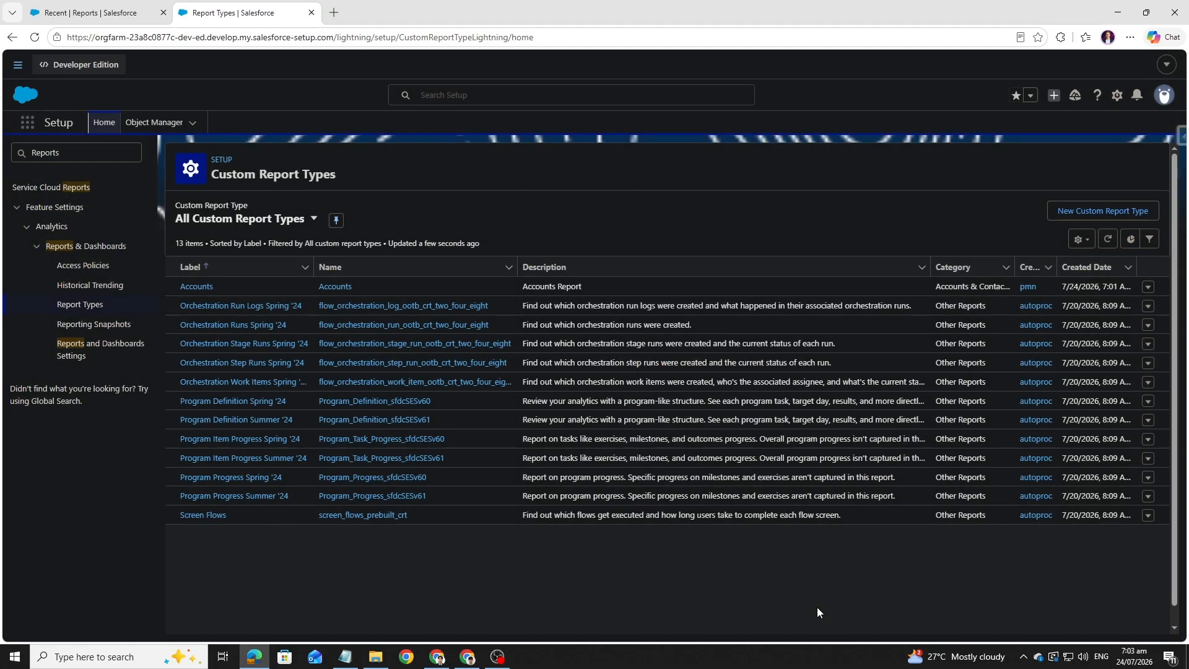